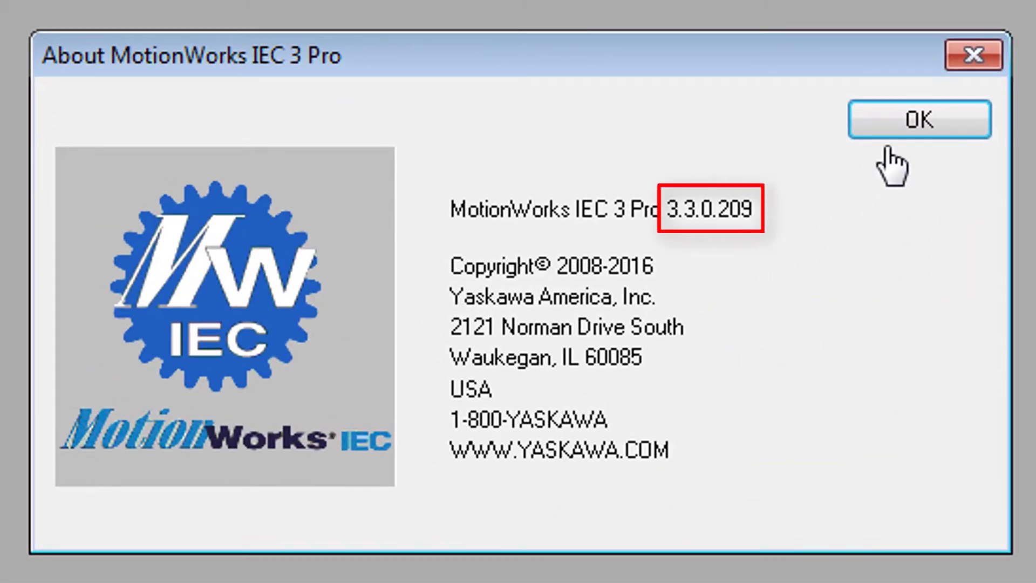
Step: Dismiss the About dialog and launch Hardware Configuration for the MP3300iec resource
{"action": "left_click", "coordinate": [913, 123]}
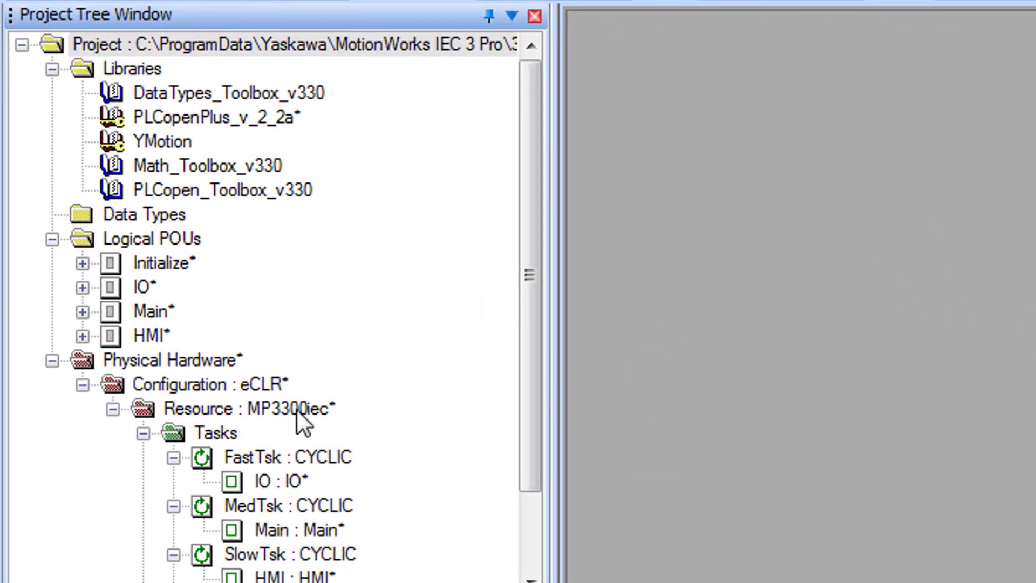
{"action": "left_click", "coordinate": [297, 409]}
{"action": "left_click_drag", "start_coordinate": [531, 380], "coordinate": [533, 486]}
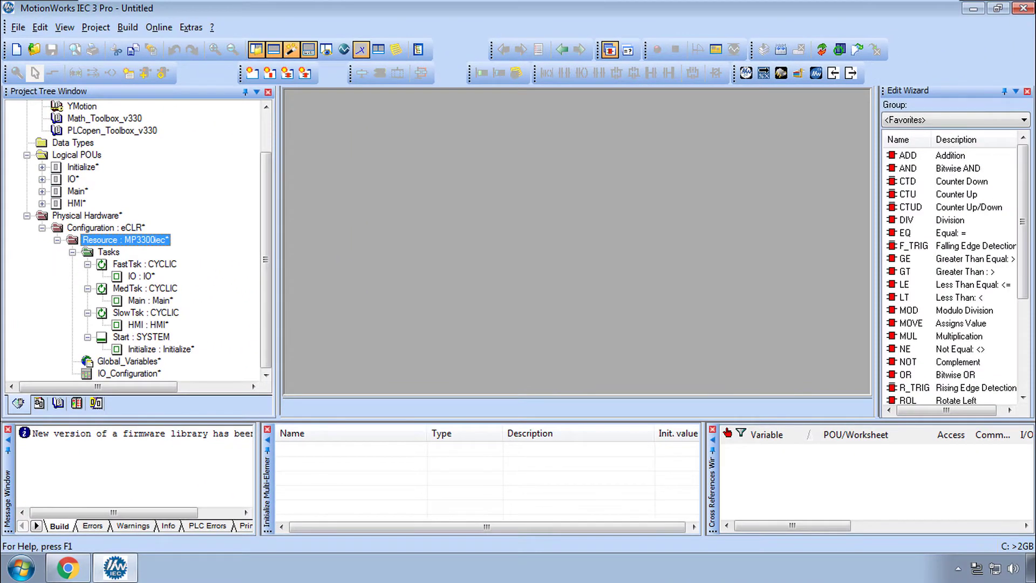
{"action": "left_click", "coordinate": [746, 73]}
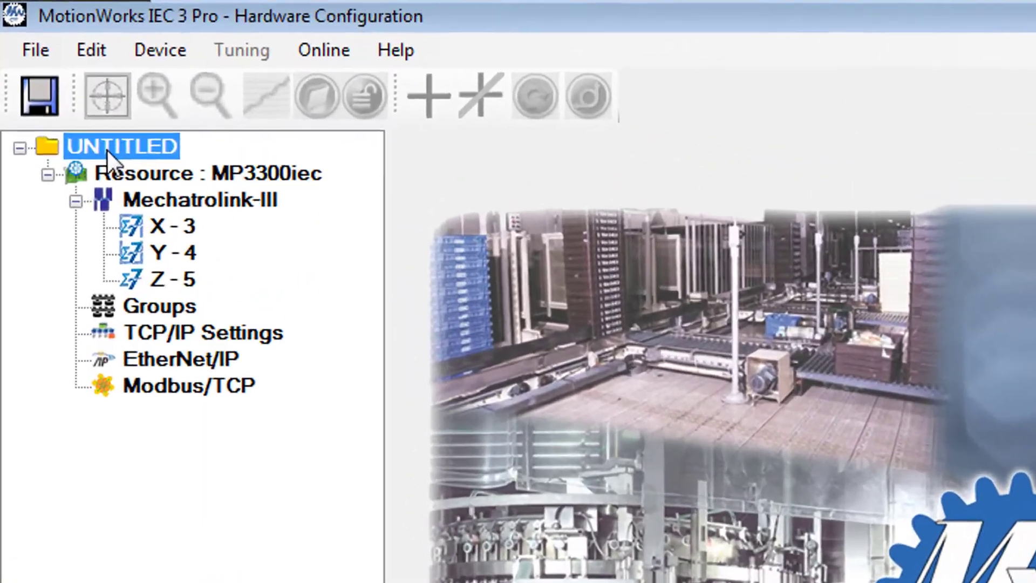
Step: Add a second MP3300iec controller device to the hardware project via Add Device
{"action": "right_click", "coordinate": [54, 77]}
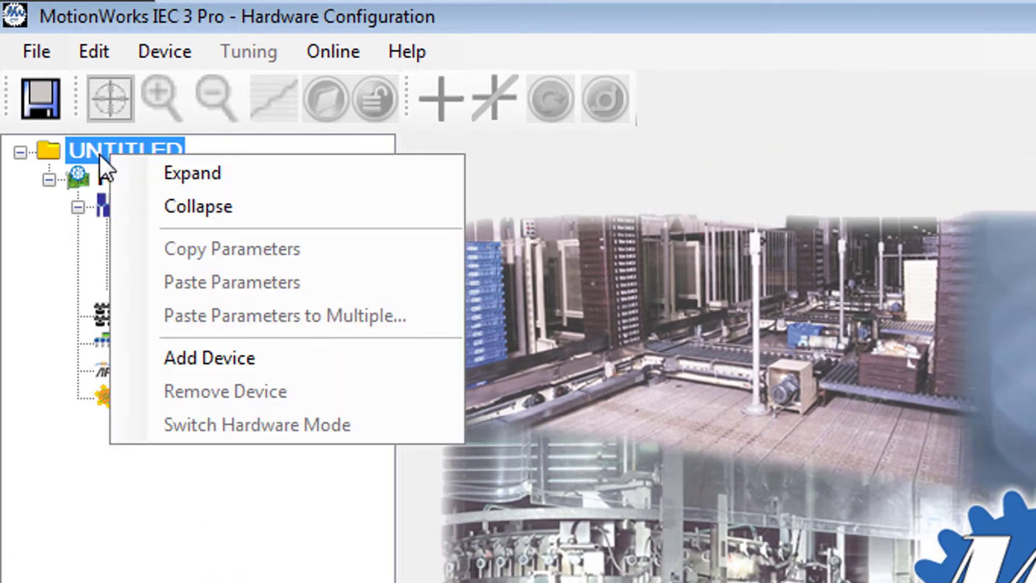
{"action": "left_click", "coordinate": [240, 357]}
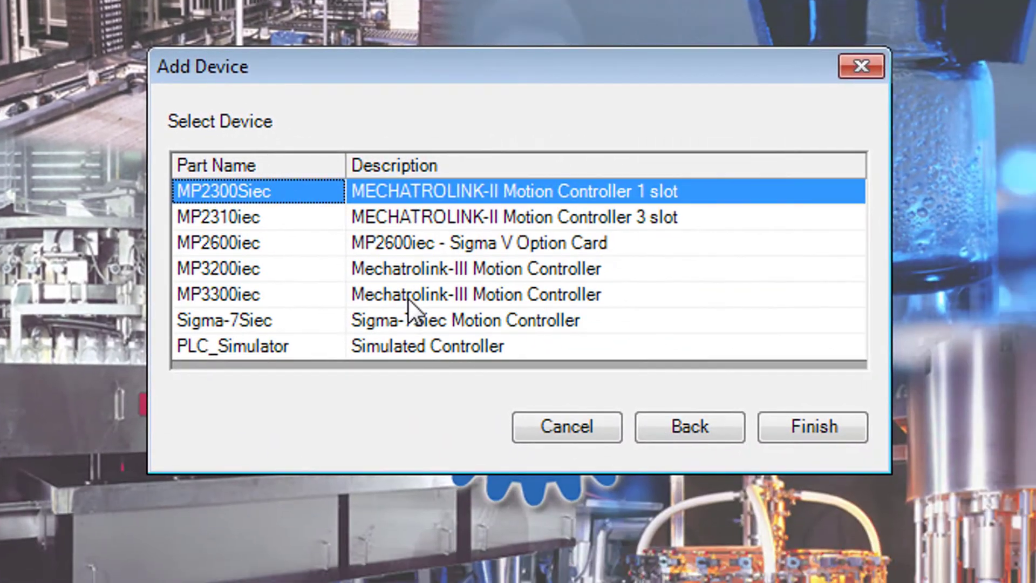
{"action": "left_click", "coordinate": [412, 294]}
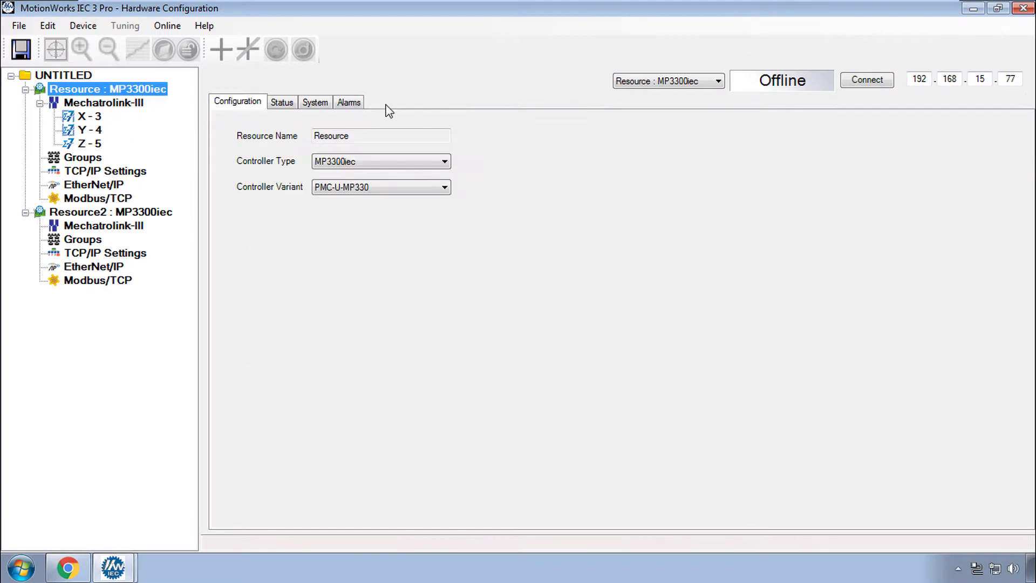
Step: Connect Resource2 to its controller and save the axis A-3 configuration to it
{"action": "left_click", "coordinate": [123, 213]}
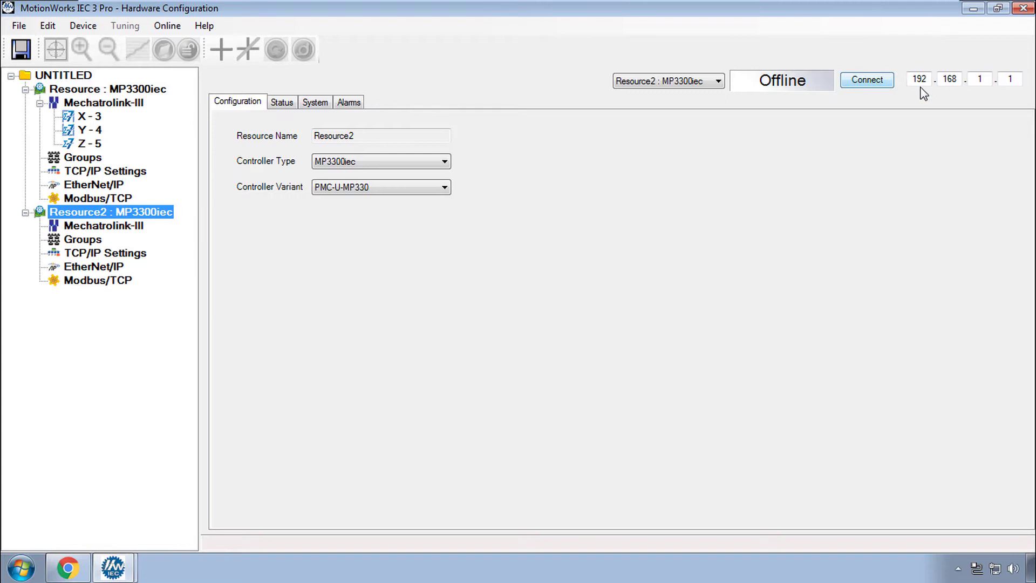
{"action": "left_click", "coordinate": [860, 77]}
{"action": "left_click", "coordinate": [476, 316]}
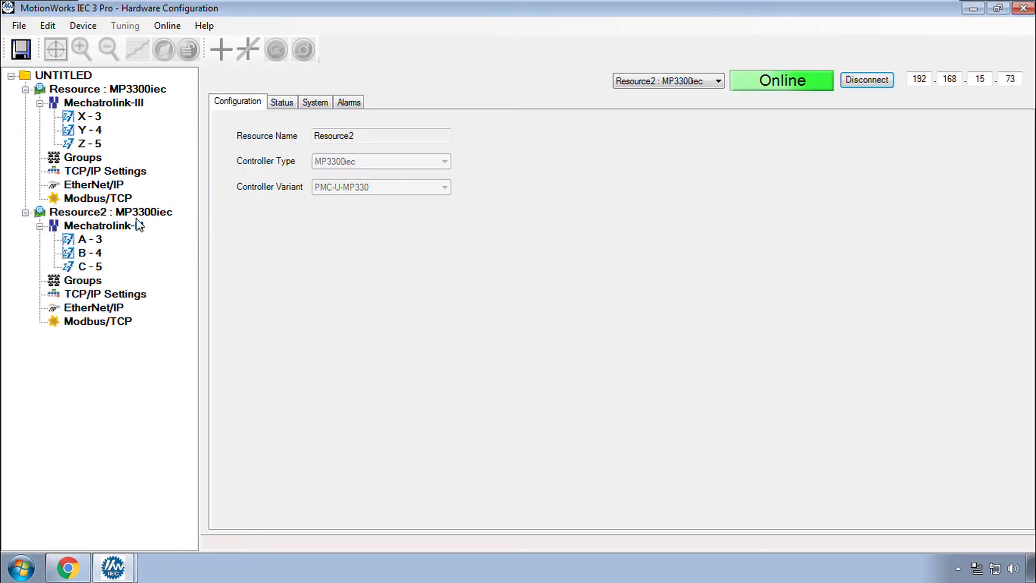
{"action": "left_click", "coordinate": [94, 240]}
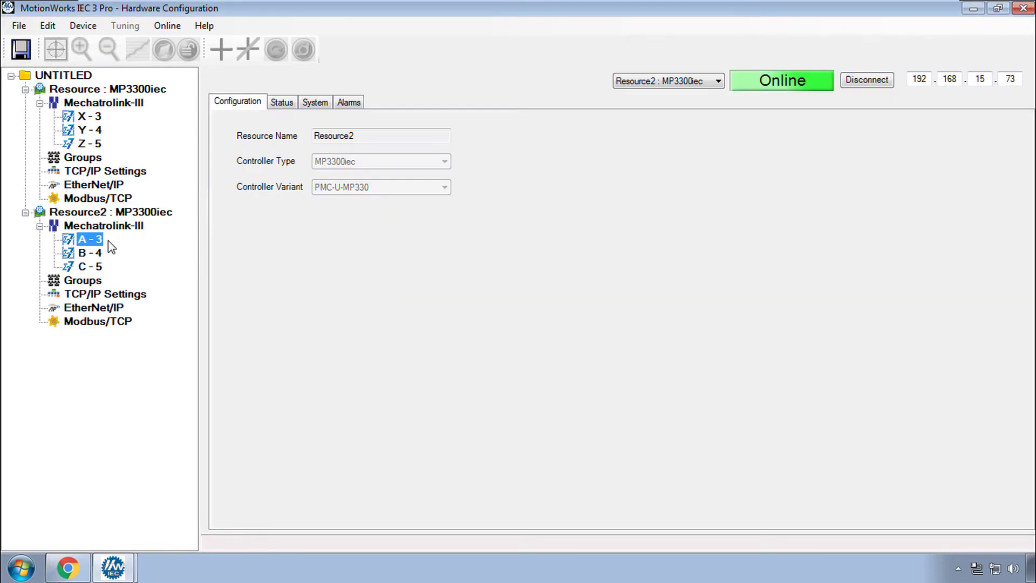
{"action": "left_click", "coordinate": [21, 52]}
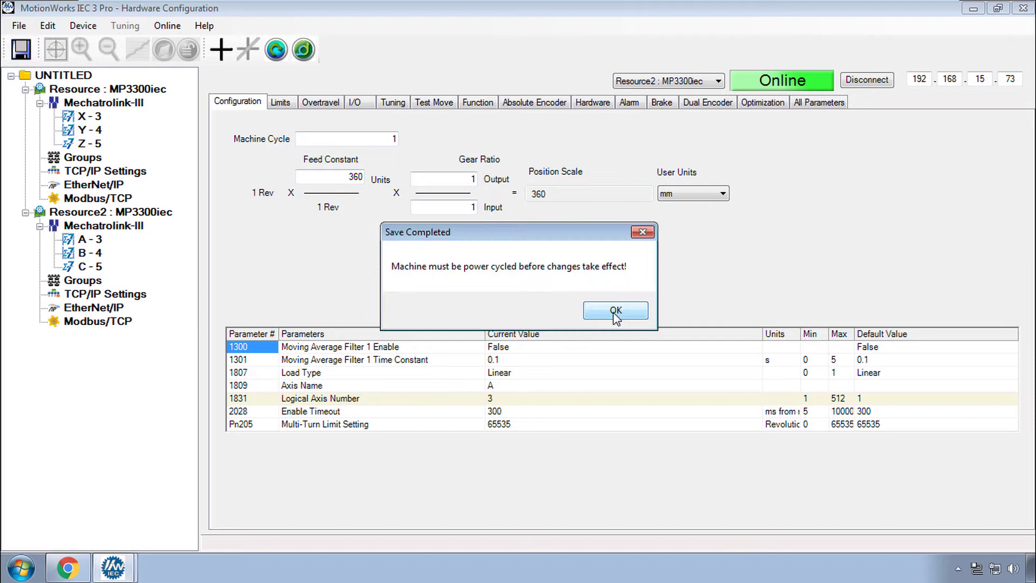
{"action": "left_click", "coordinate": [615, 314]}
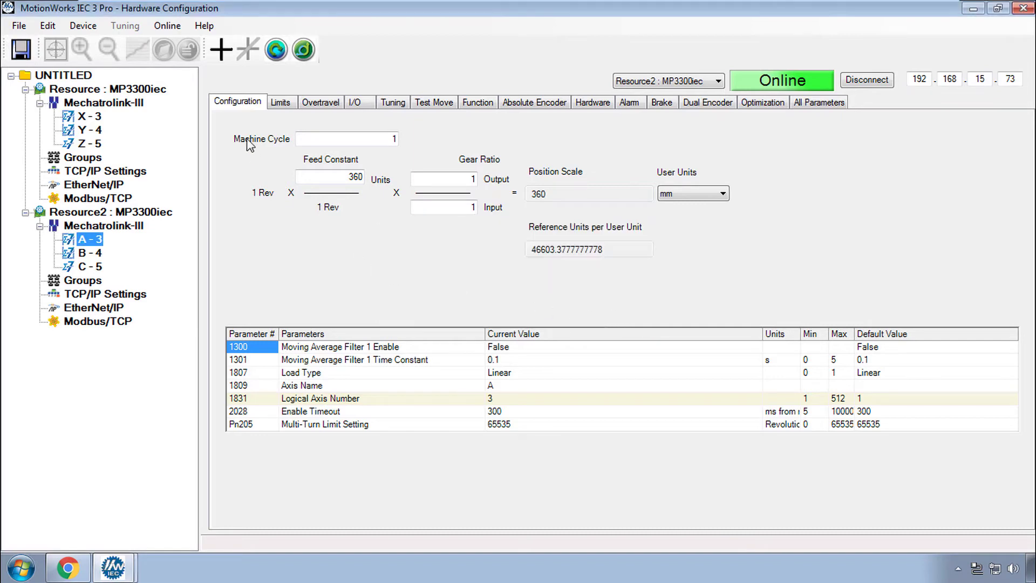
Step: Reboot Resource2's controller from the Online menu
{"action": "left_click", "coordinate": [168, 25]}
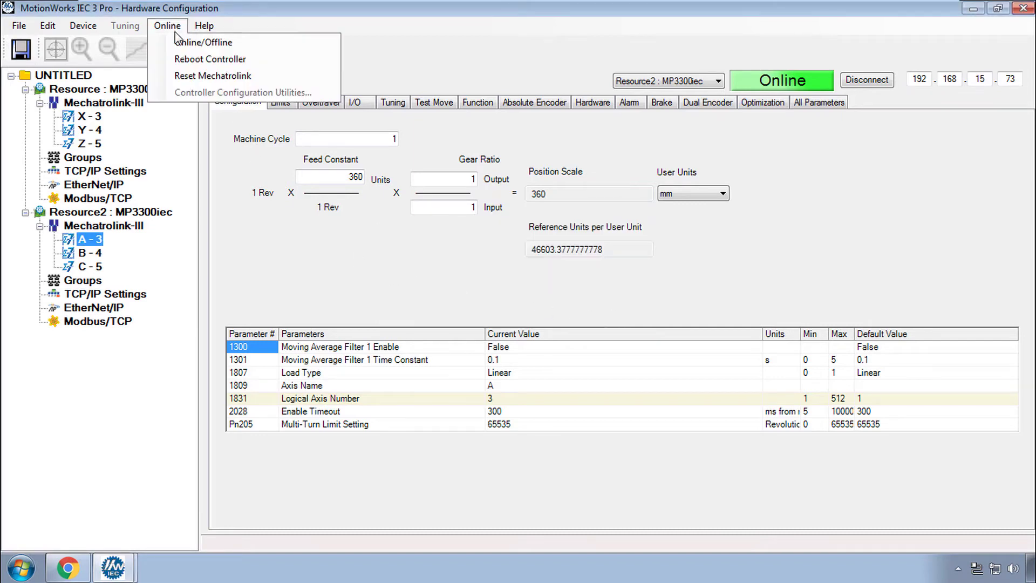
{"action": "left_click", "coordinate": [236, 60]}
{"action": "left_click", "coordinate": [595, 318]}
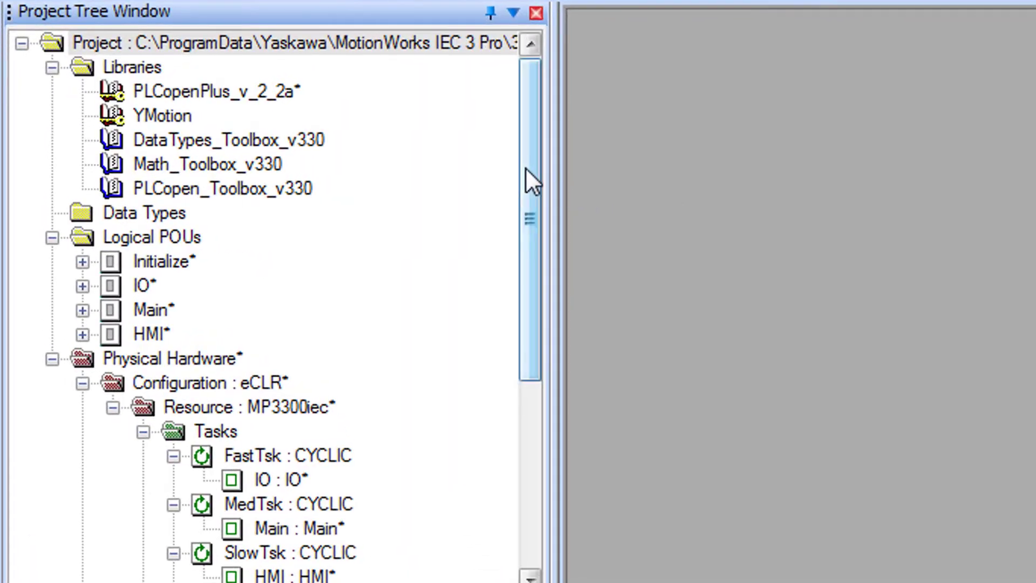
{"action": "left_click_drag", "start_coordinate": [526, 167], "coordinate": [526, 354]}
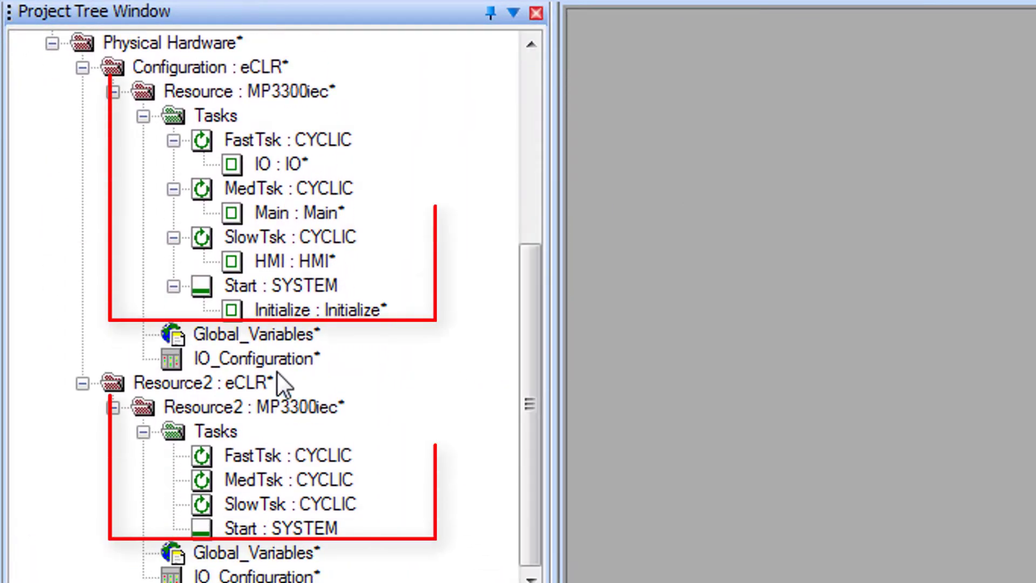
Step: Copy MedTsk into Resource2's Tasks and replace its empty Start task with Start : SYSTEM
{"action": "right_click", "coordinate": [283, 213]}
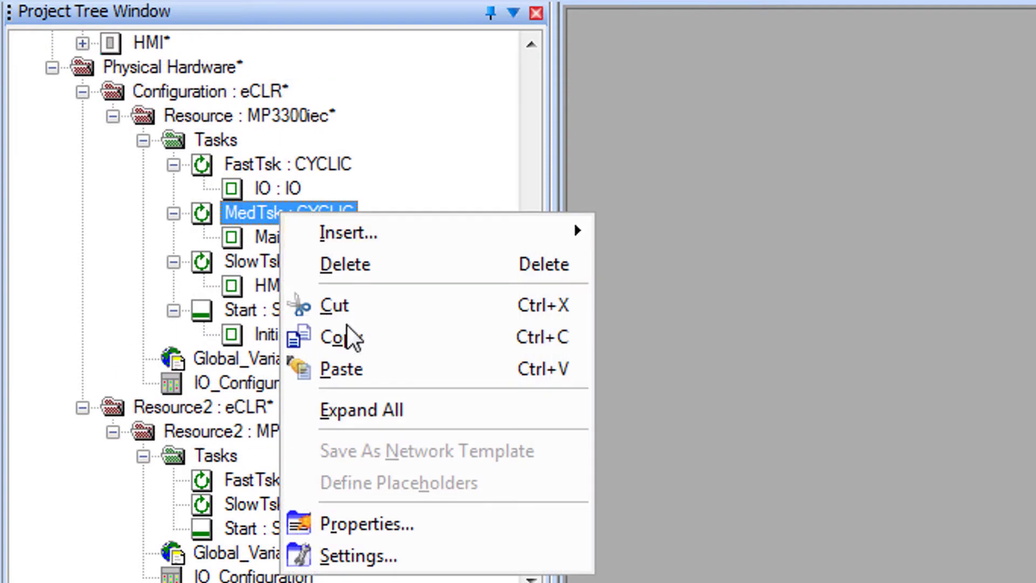
{"action": "left_click", "coordinate": [357, 341]}
{"action": "right_click", "coordinate": [223, 454]}
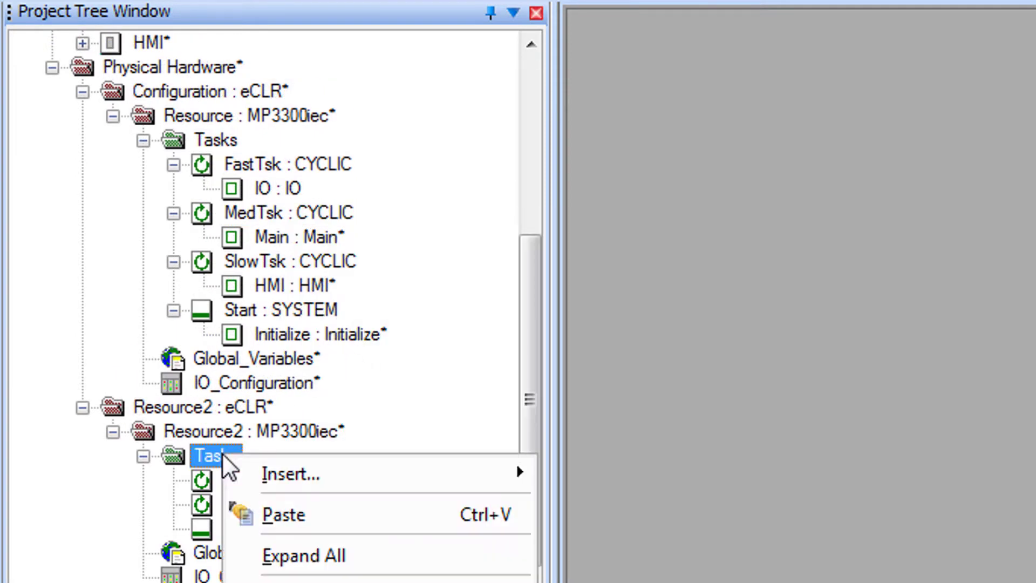
{"action": "left_click", "coordinate": [279, 510]}
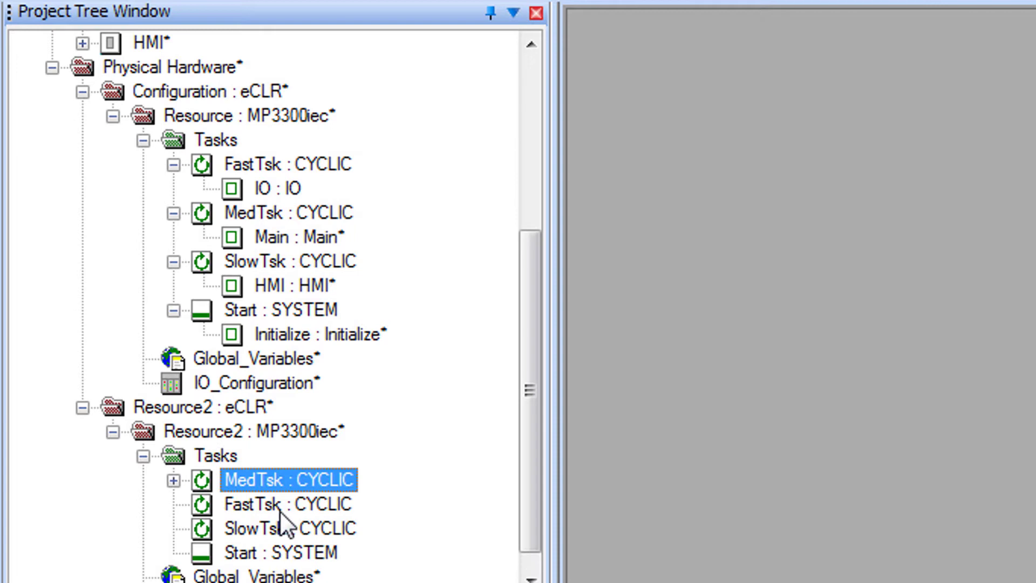
{"action": "key", "text": "Delete"}
{"action": "left_click_drag", "start_coordinate": [279, 316], "coordinate": [271, 450]}
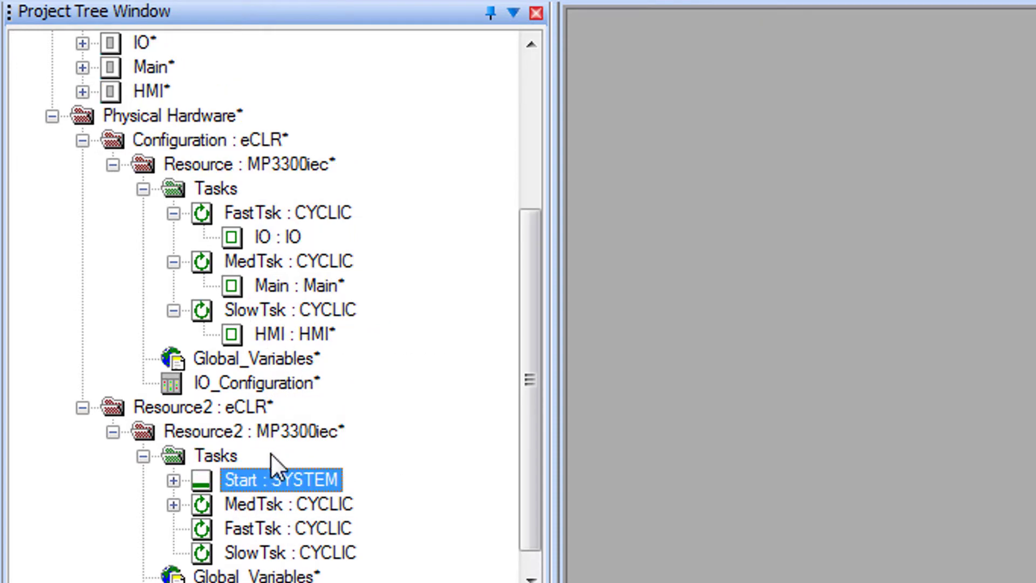
Step: Copy the Main : Main program instance under Resource2's FastTsk
{"action": "left_click", "coordinate": [302, 285]}
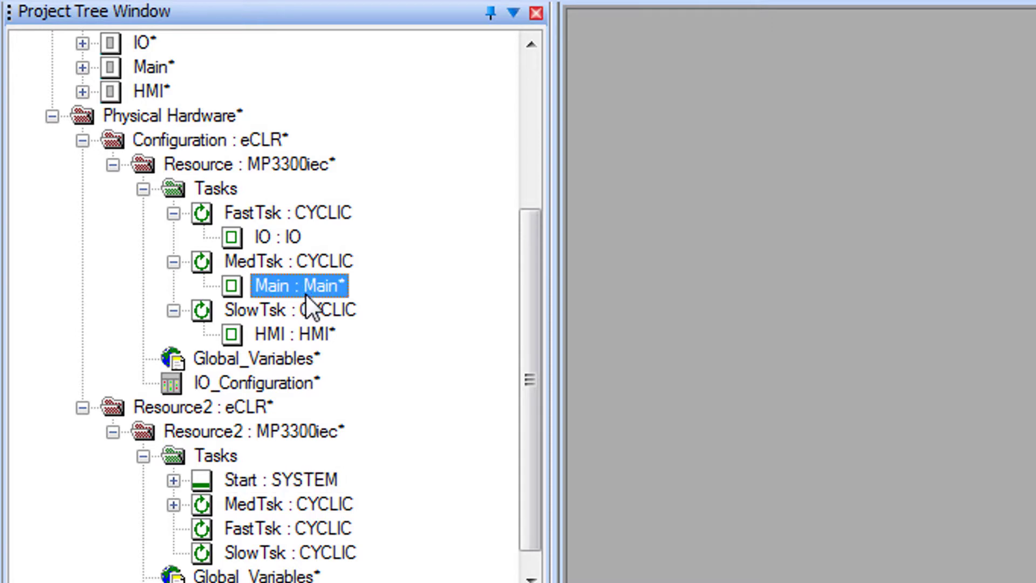
{"action": "right_click", "coordinate": [306, 293]}
{"action": "left_click", "coordinate": [388, 412]}
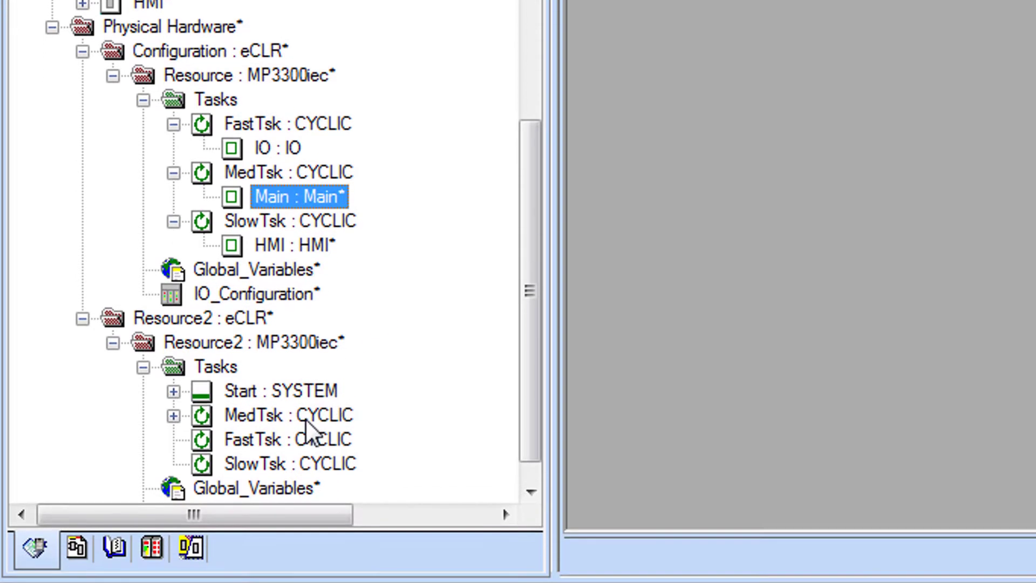
{"action": "right_click", "coordinate": [297, 416]}
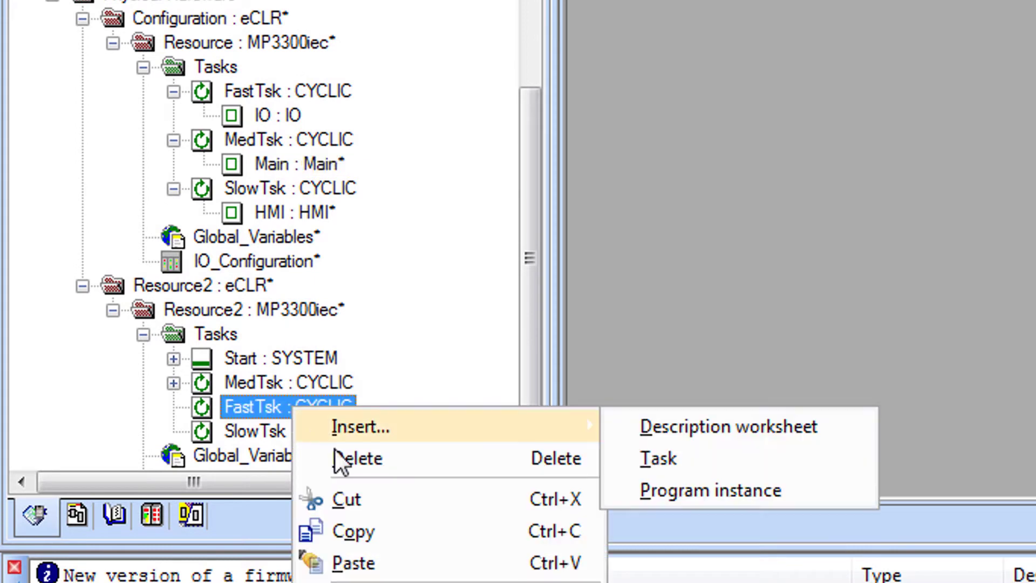
{"action": "left_click", "coordinate": [401, 564]}
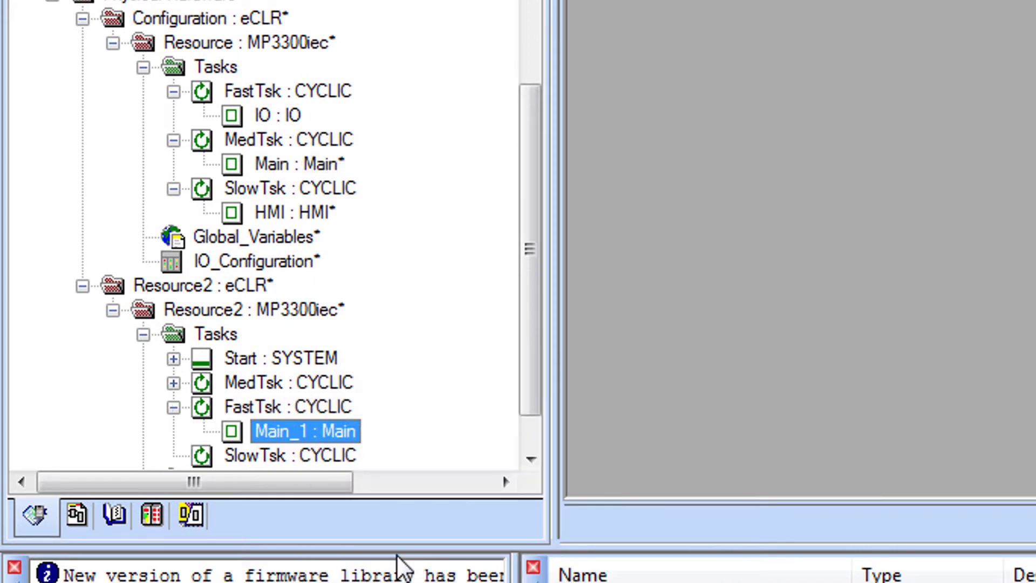
{"action": "scroll", "coordinate": [284, 243], "scroll_direction": "up", "scroll_amount": 3}
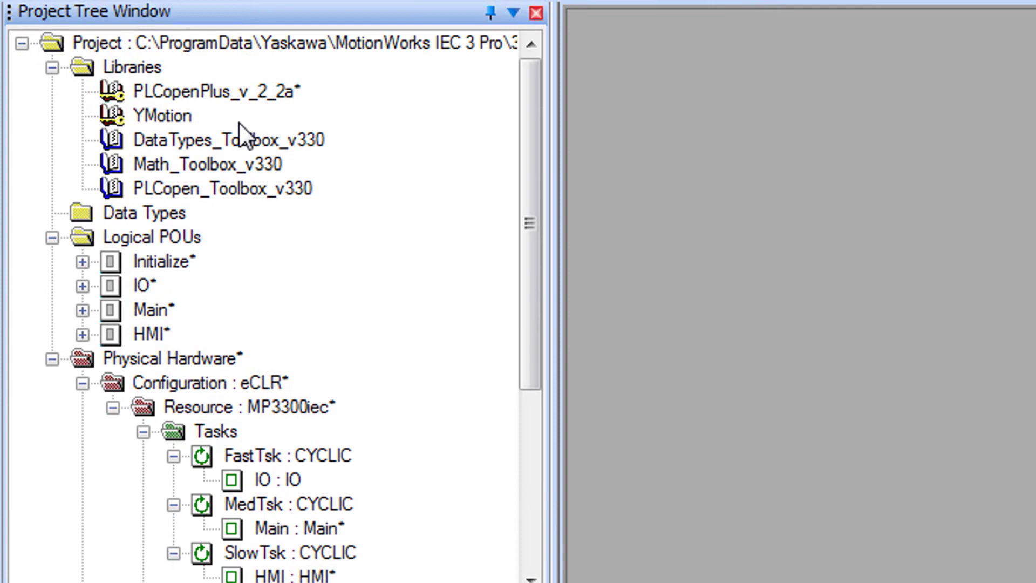
Step: Select the HMI worksheet in the Project Tree, where G1_Global feeds a MOVE block
{"action": "left_click", "coordinate": [149, 213]}
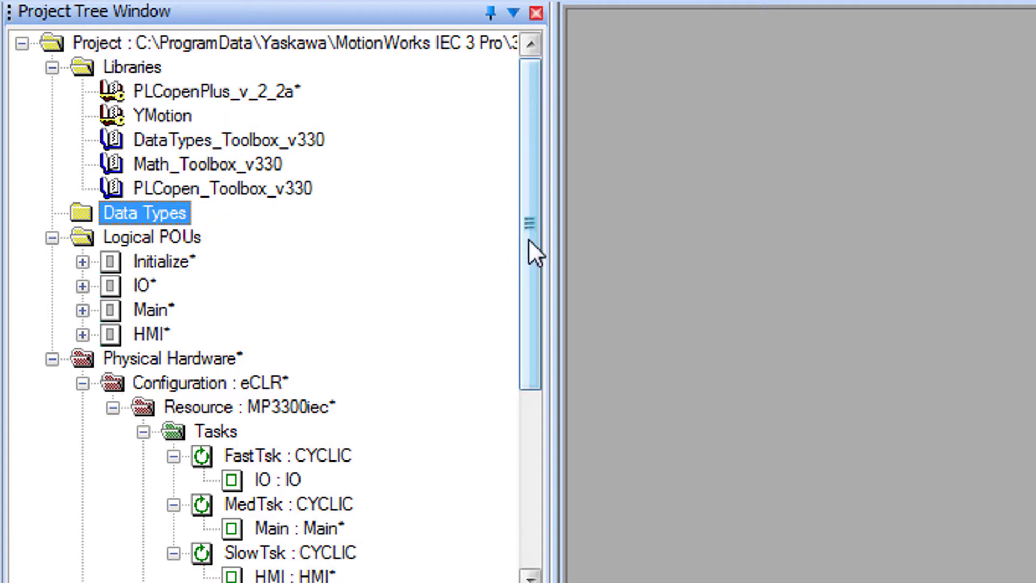
{"action": "left_click_drag", "start_coordinate": [529, 240], "coordinate": [527, 461]}
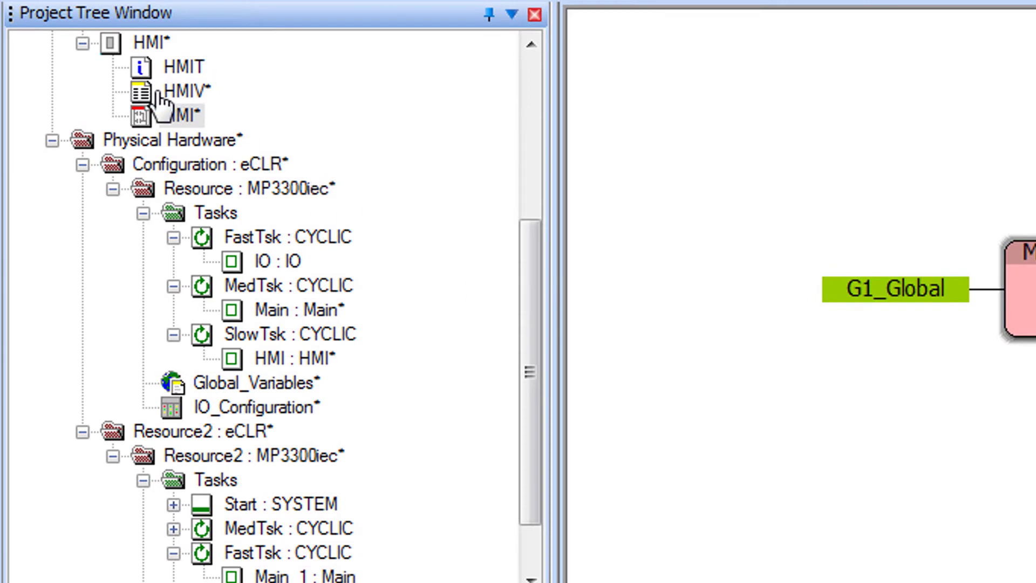
Step: Compare both resources' Global_Variables tables, ending on the first resource's with G1_Global LREAL
{"action": "left_click_drag", "start_coordinate": [139, 113], "coordinate": [230, 377]}
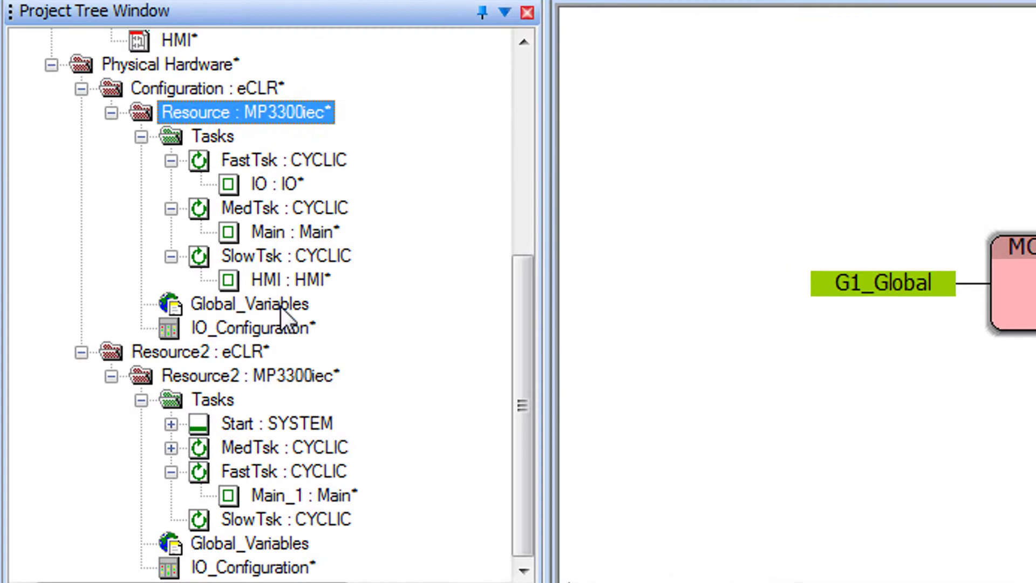
{"action": "double_click", "coordinate": [281, 301]}
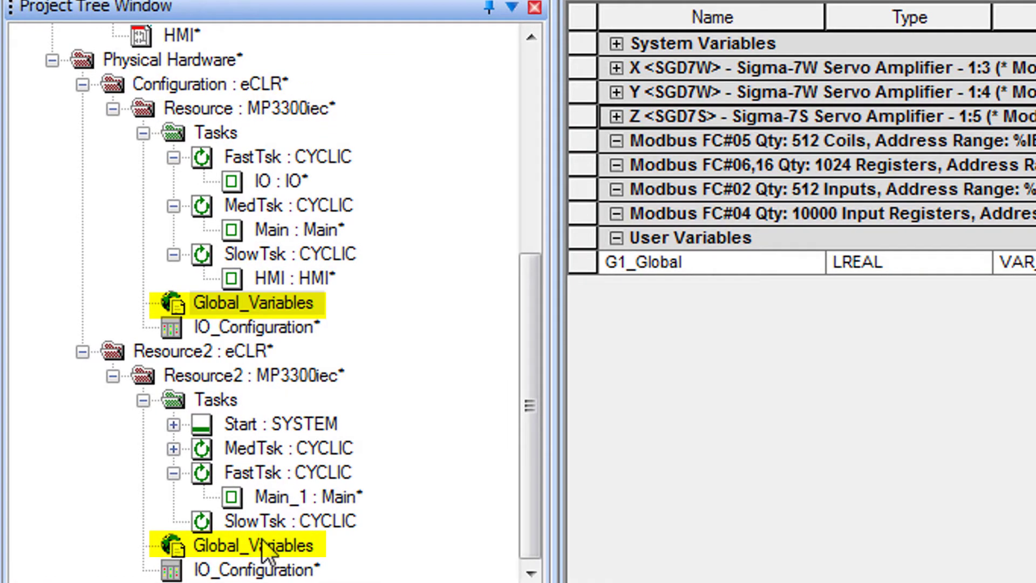
{"action": "double_click", "coordinate": [262, 547]}
{"action": "double_click", "coordinate": [276, 317]}
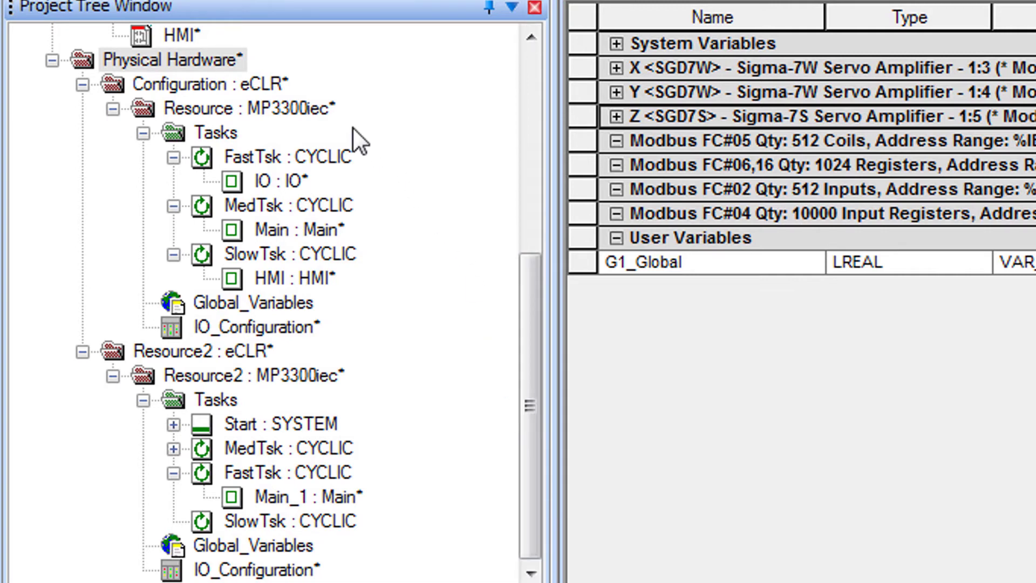
Step: Insert a network variable worksheet under Physical Hardware and add variable N_Var1 to the Default group
{"action": "right_click", "coordinate": [198, 58]}
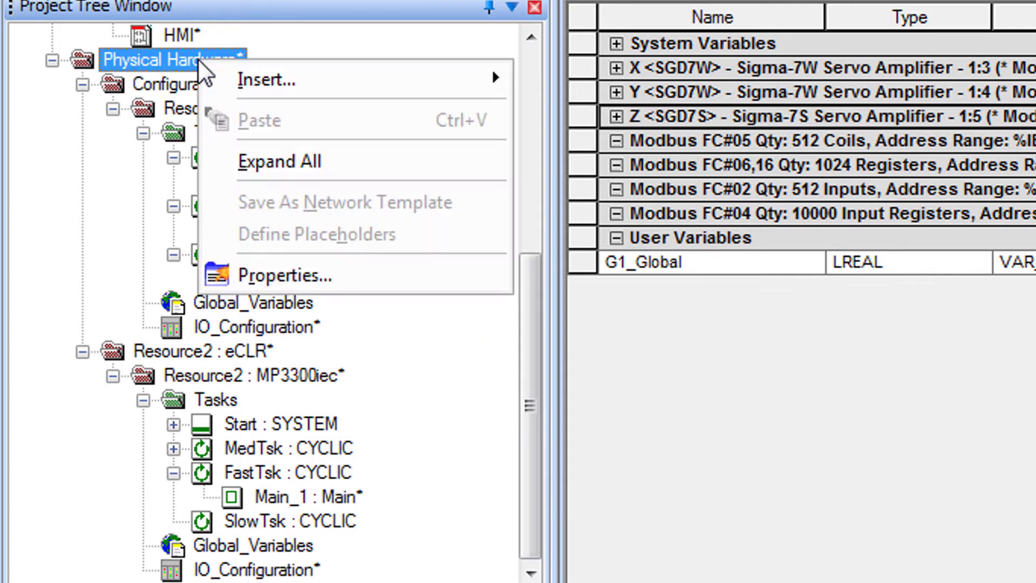
{"action": "mouse_move", "coordinate": [265, 77]}
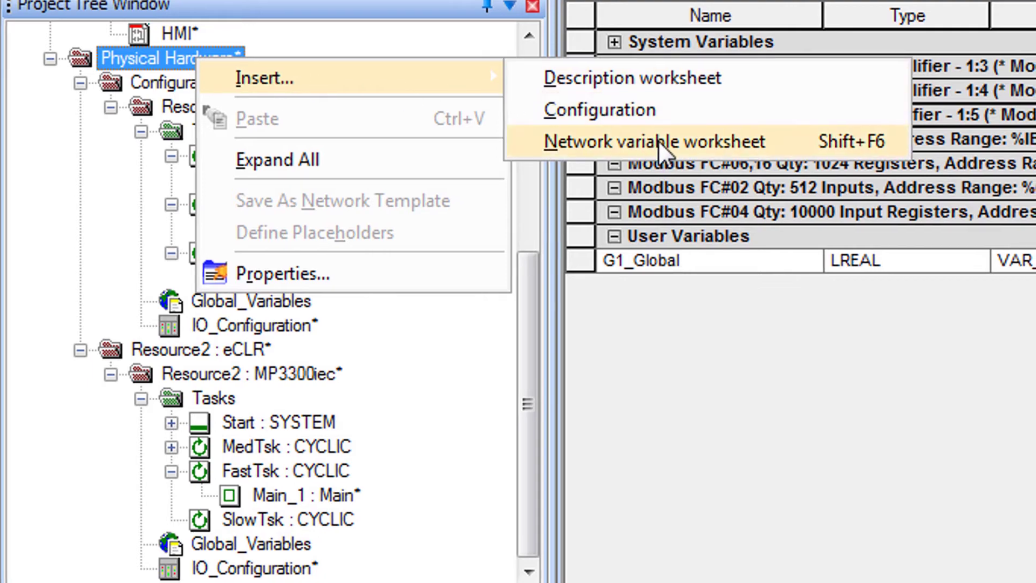
{"action": "left_click", "coordinate": [615, 143]}
{"action": "type", "text": "s"}
{"action": "key", "text": "Return"}
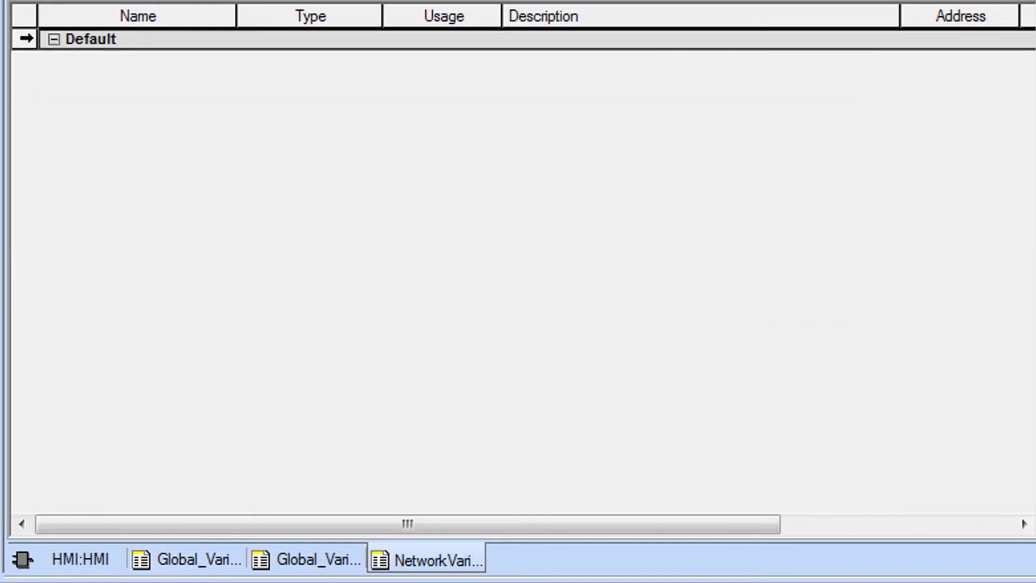
{"action": "right_click", "coordinate": [24, 38]}
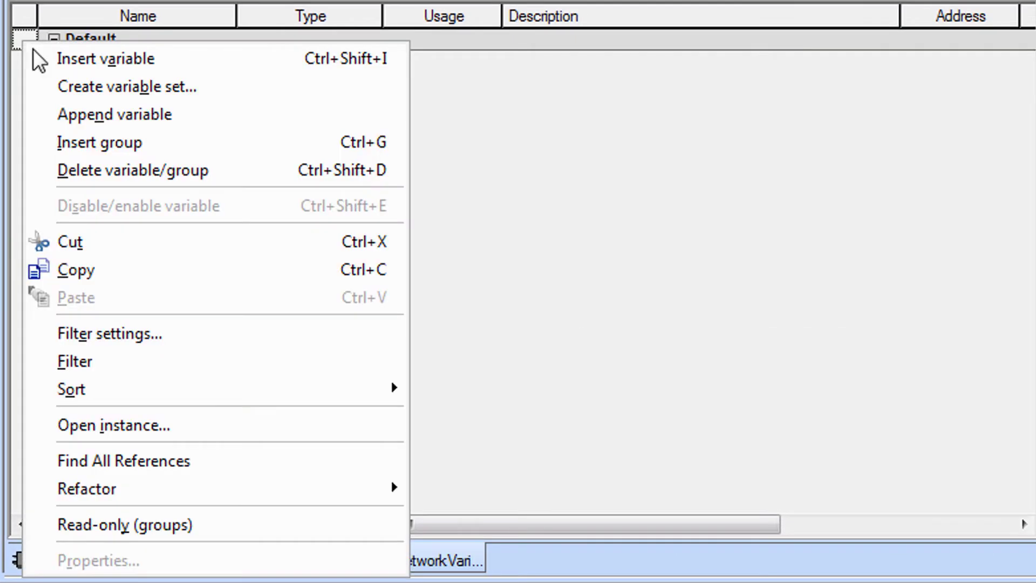
{"action": "left_click", "coordinate": [49, 57]}
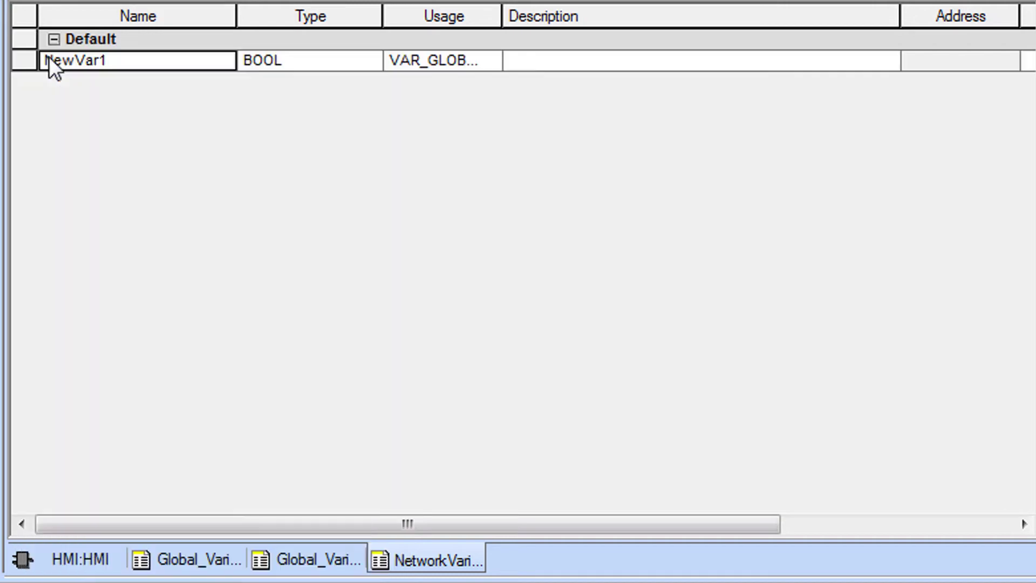
{"action": "left_click", "coordinate": [167, 61]}
{"action": "type", "text": "Network Varia"}
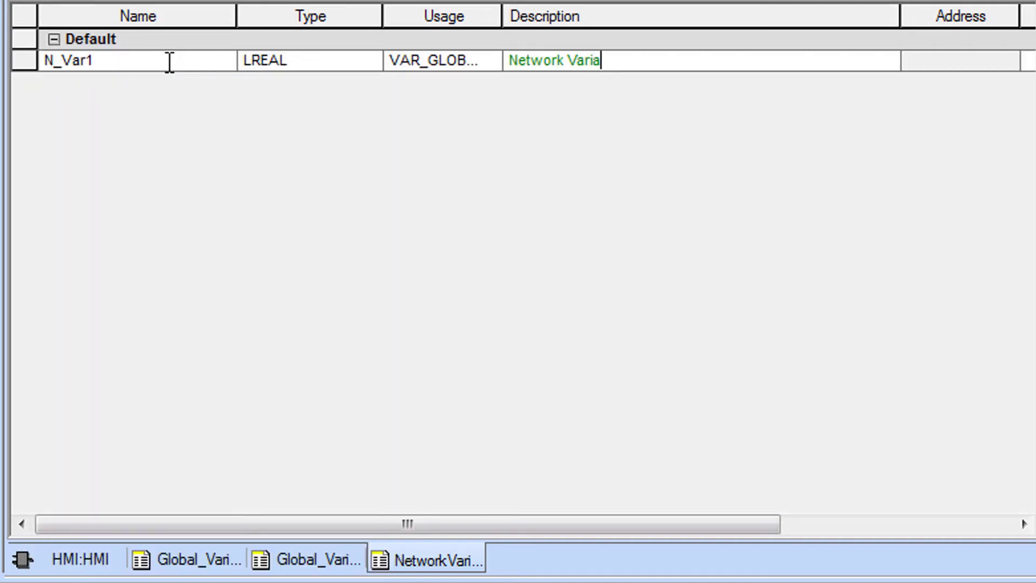
{"action": "type", "text": "ble"}
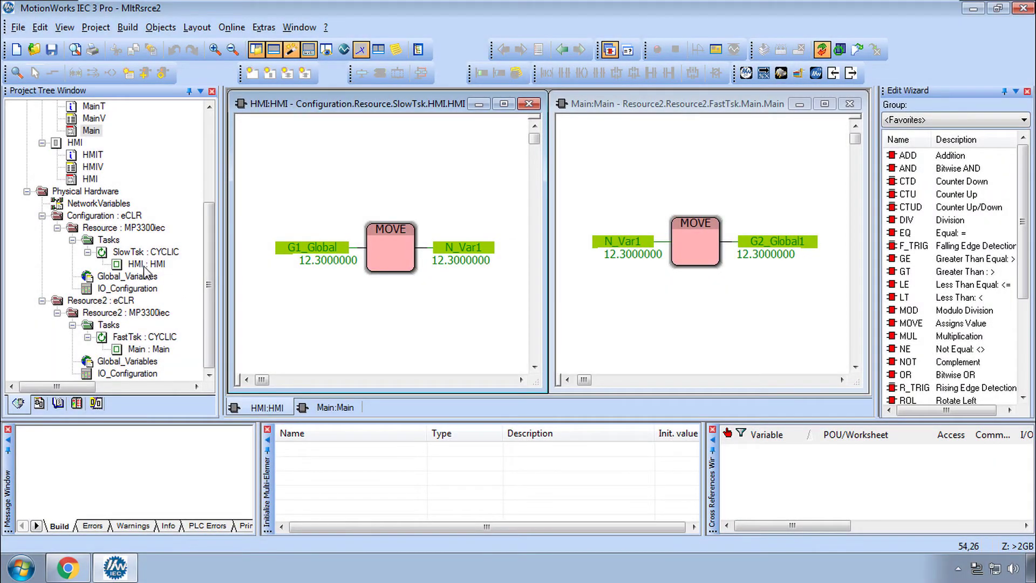
Step: Overwrite G1_Global with 456.7 and check it reaches N_Var1 and G2_Global1 in Resource2's Main
{"action": "left_click", "coordinate": [146, 266]}
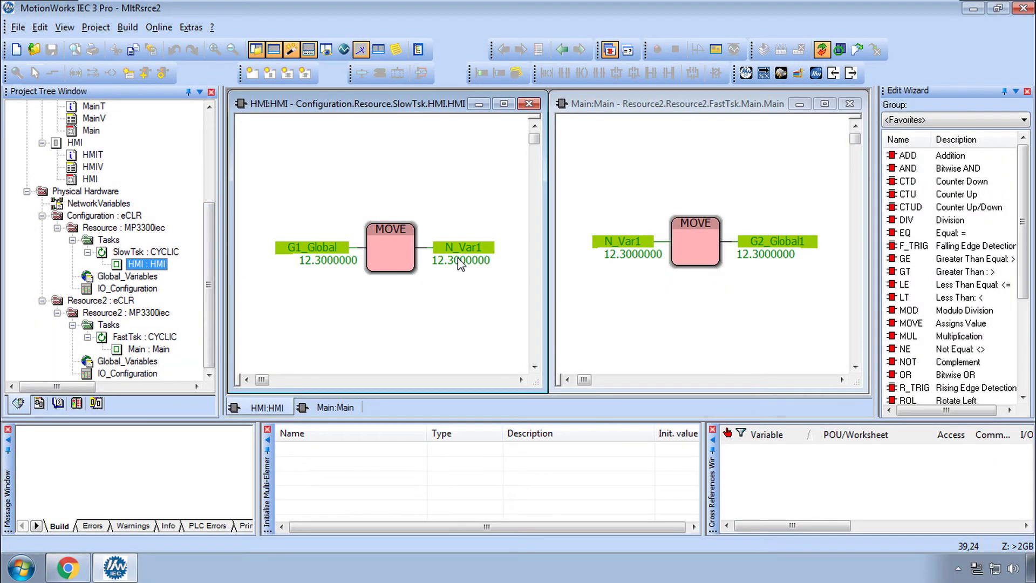
{"action": "left_click", "coordinate": [156, 353]}
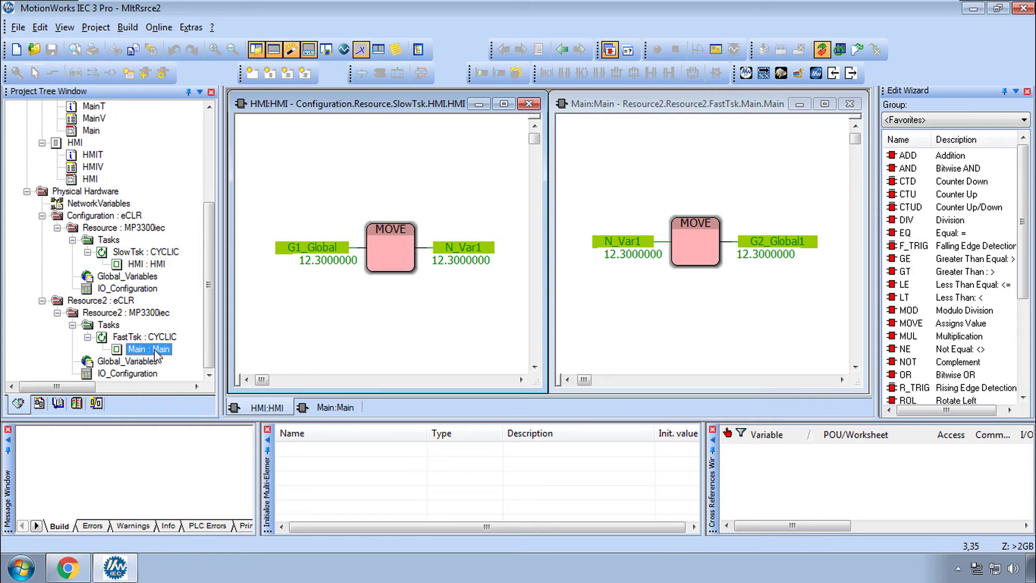
{"action": "left_click", "coordinate": [638, 243]}
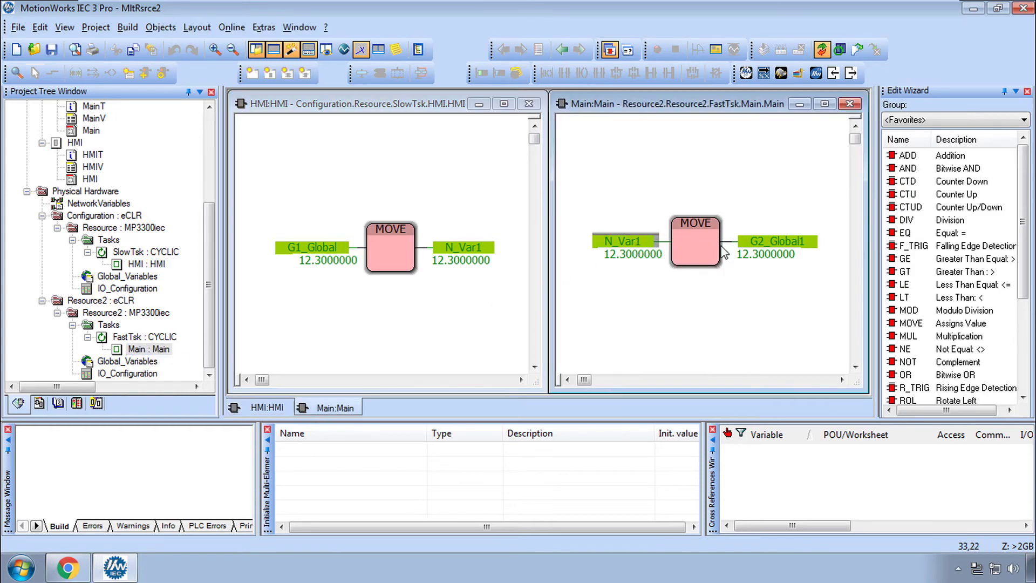
{"action": "left_click", "coordinate": [765, 247]}
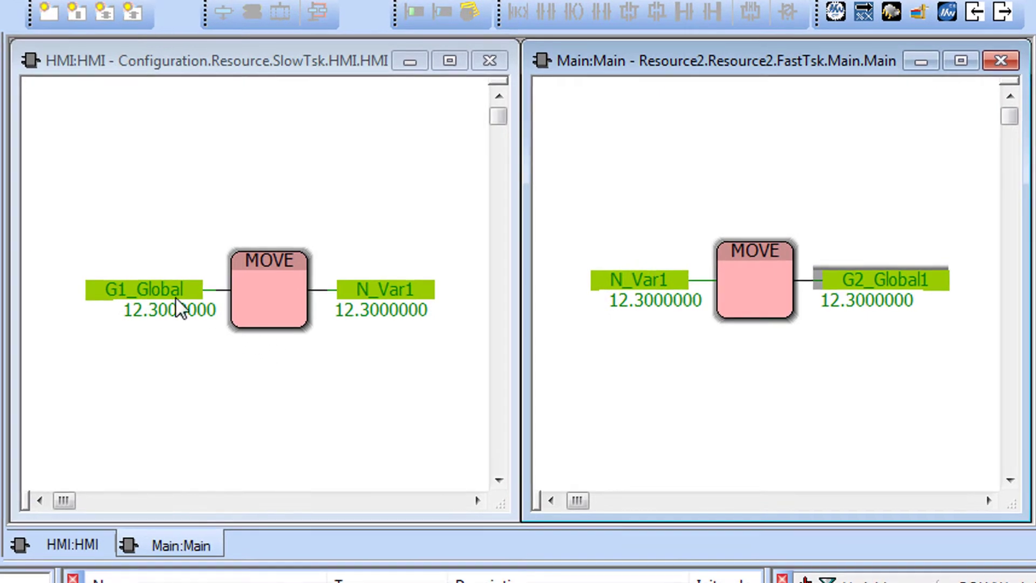
{"action": "double_click", "coordinate": [178, 306]}
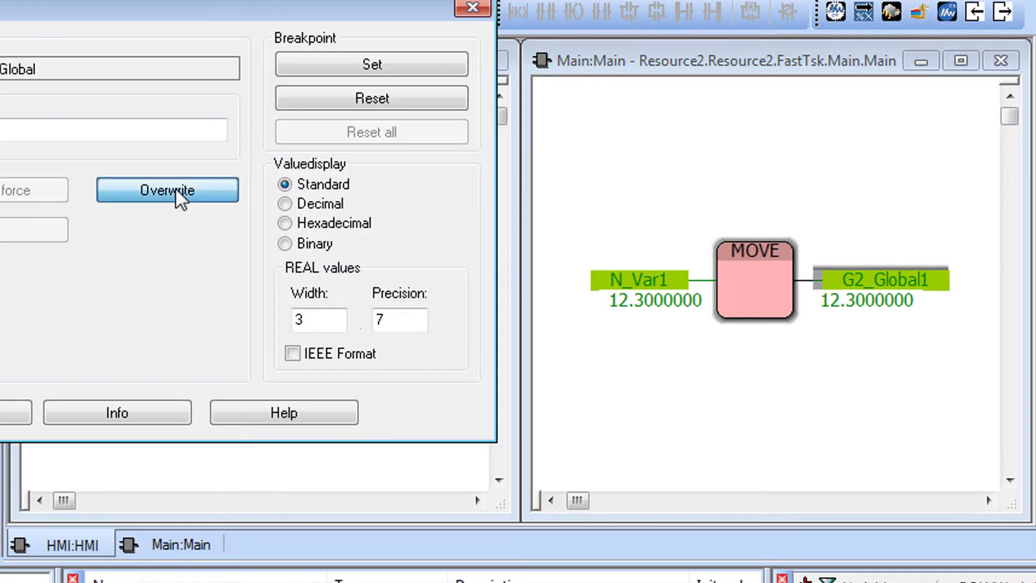
{"action": "left_click", "coordinate": [174, 191]}
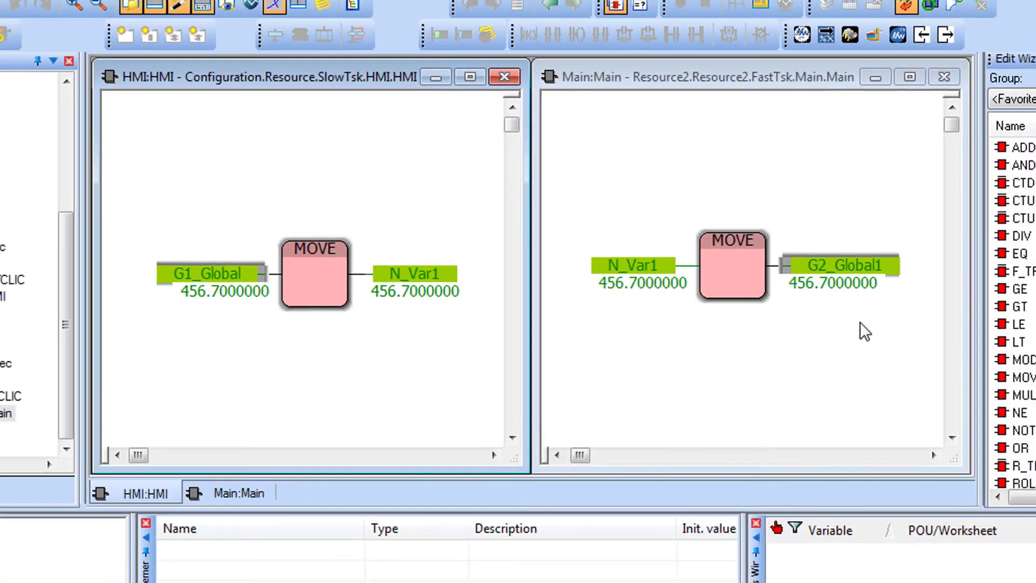
{"action": "double_click", "coordinate": [98, 203]}
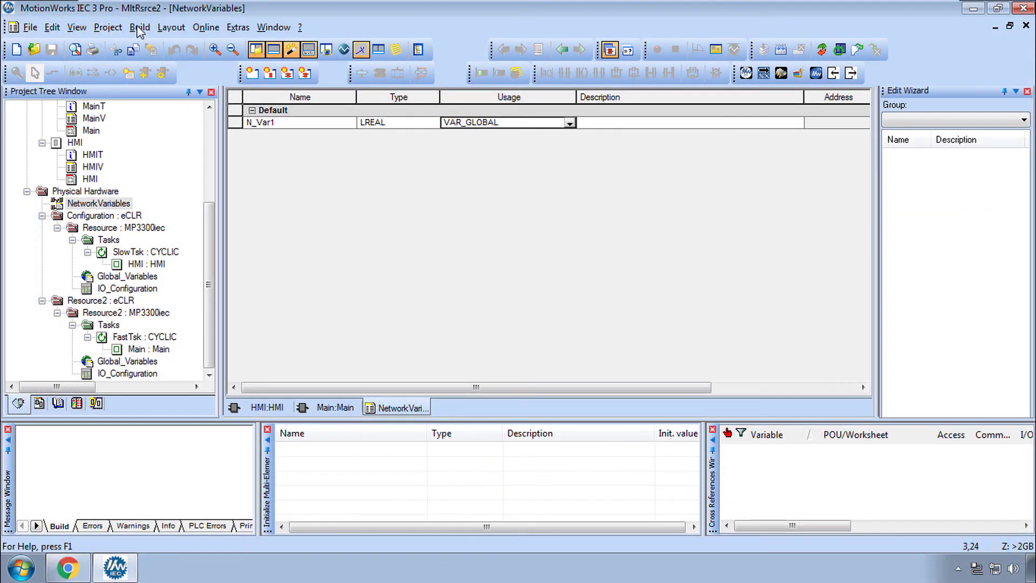
Step: Compile the project with Build > Make, finishing with 0 errors and 0 warnings
{"action": "left_click", "coordinate": [139, 27]}
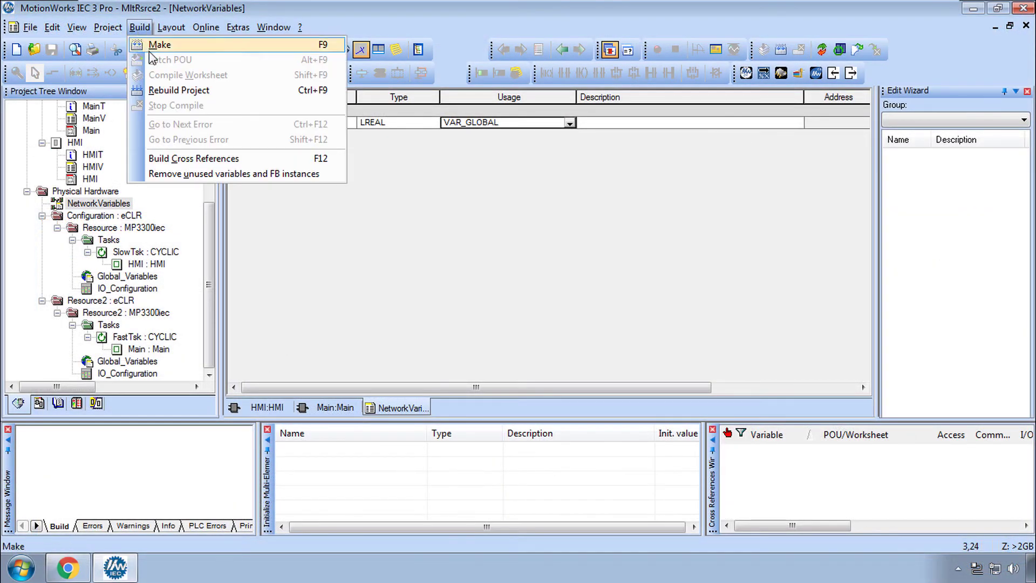
{"action": "left_click", "coordinate": [156, 42]}
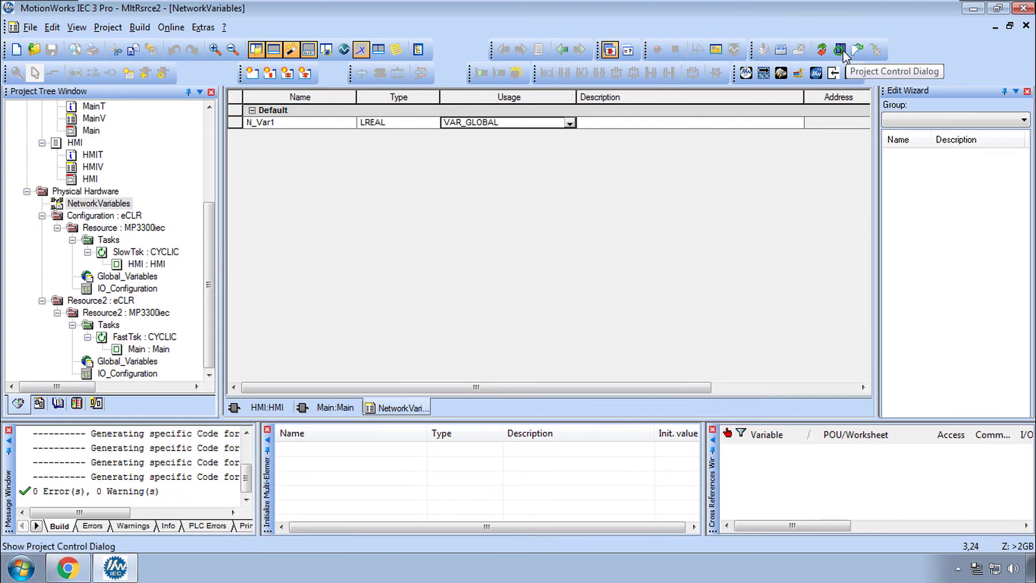
Step: In Project Control select both resources, connect, stop them and download the project
{"action": "left_click", "coordinate": [843, 50]}
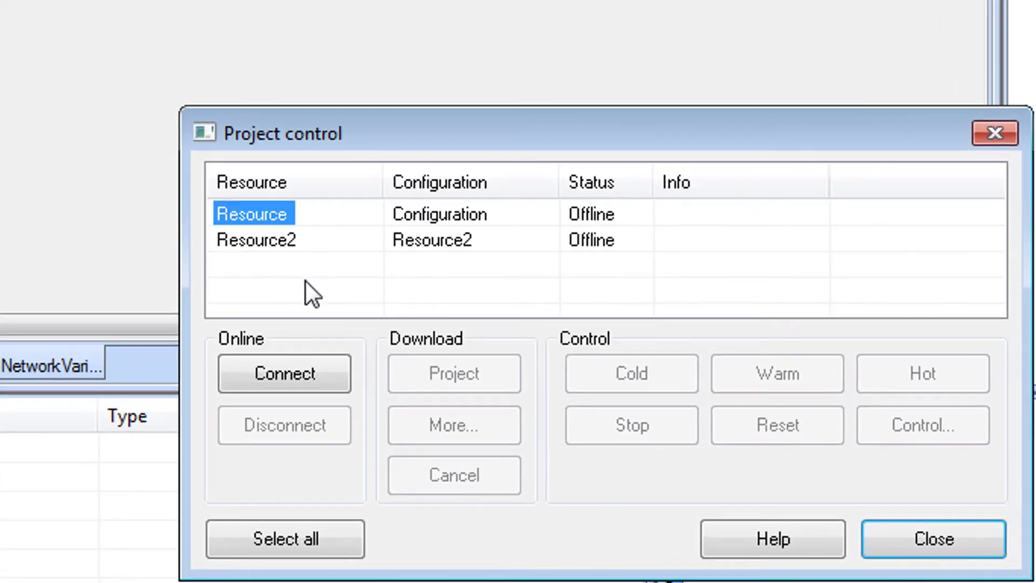
{"action": "left_click", "coordinate": [287, 540]}
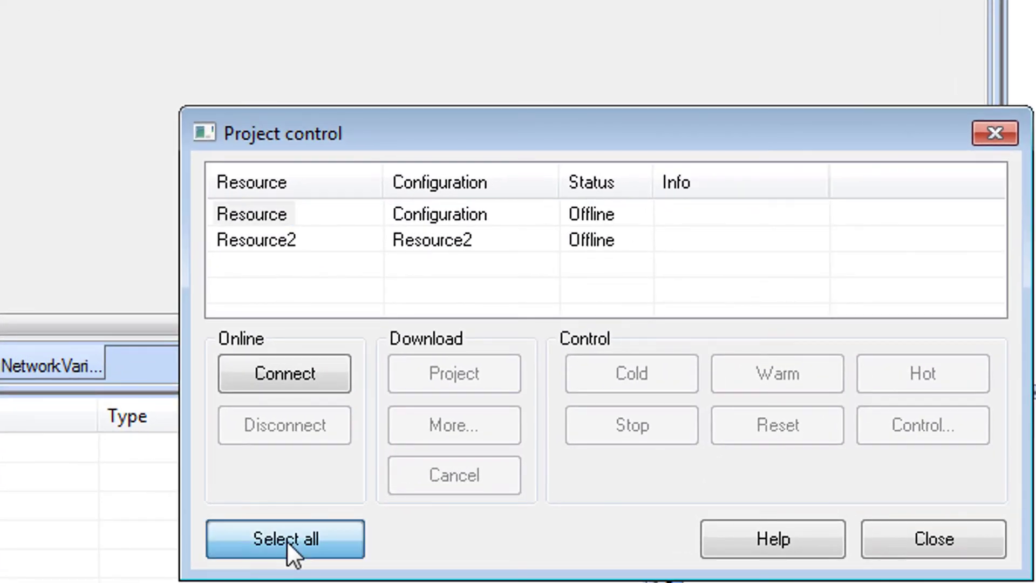
{"action": "left_click", "coordinate": [308, 374]}
{"action": "left_click", "coordinate": [637, 425]}
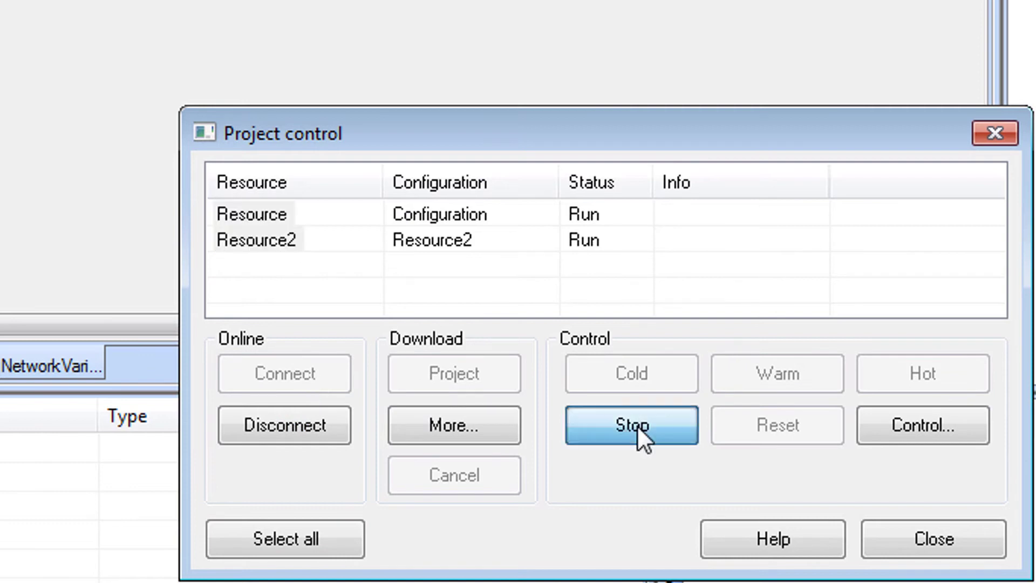
{"action": "left_click", "coordinate": [353, 209]}
{"action": "left_click", "coordinate": [455, 373]}
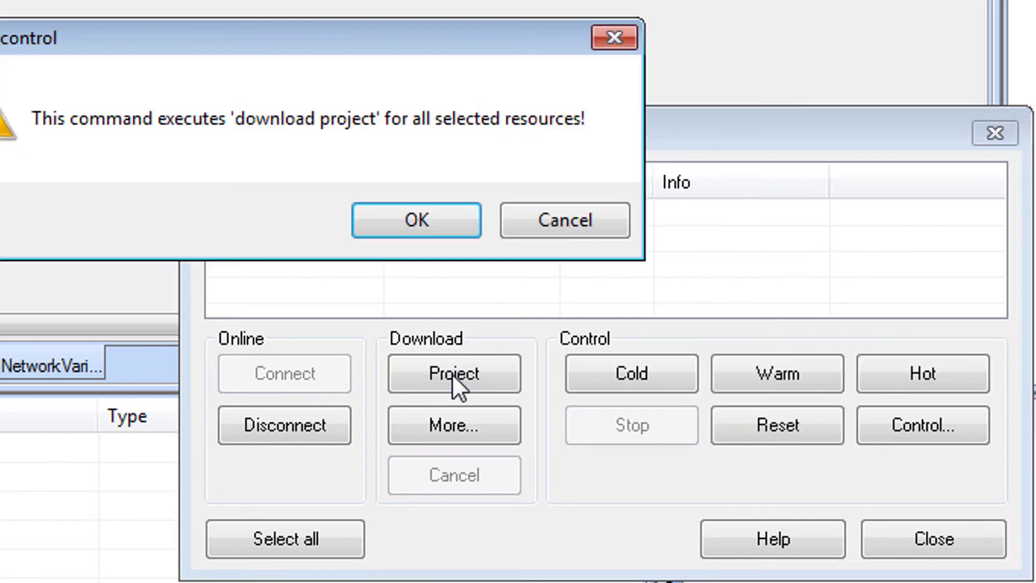
{"action": "left_click", "coordinate": [426, 228]}
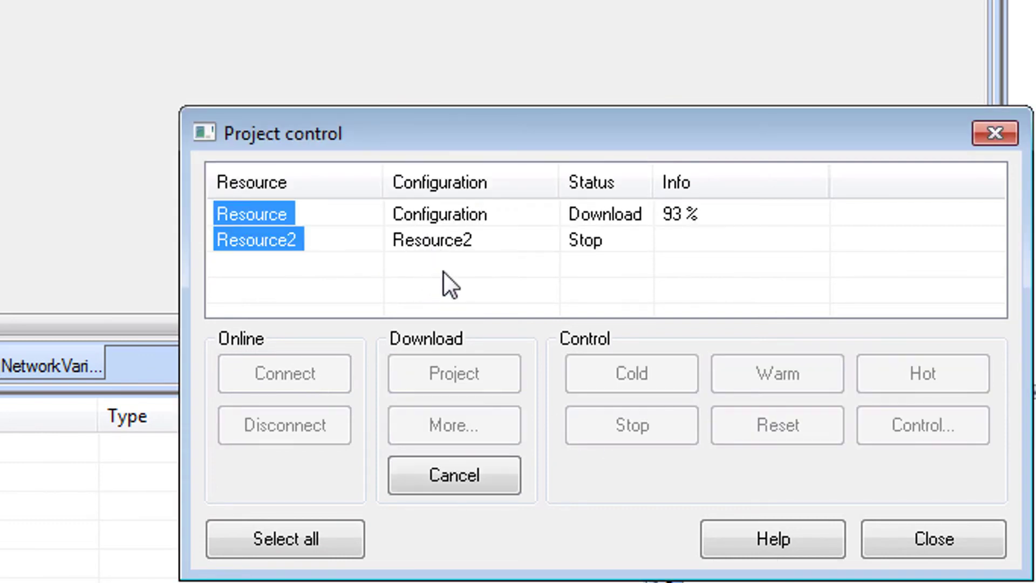
Step: Warm-start both resources and arrange their status windows showing them running
{"action": "left_click", "coordinate": [764, 373]}
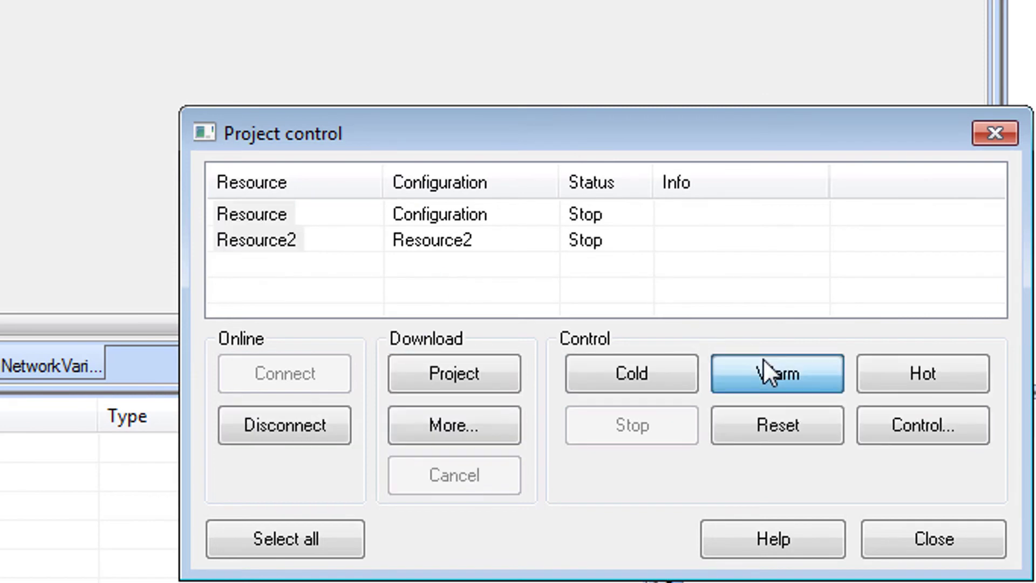
{"action": "left_click", "coordinate": [422, 235]}
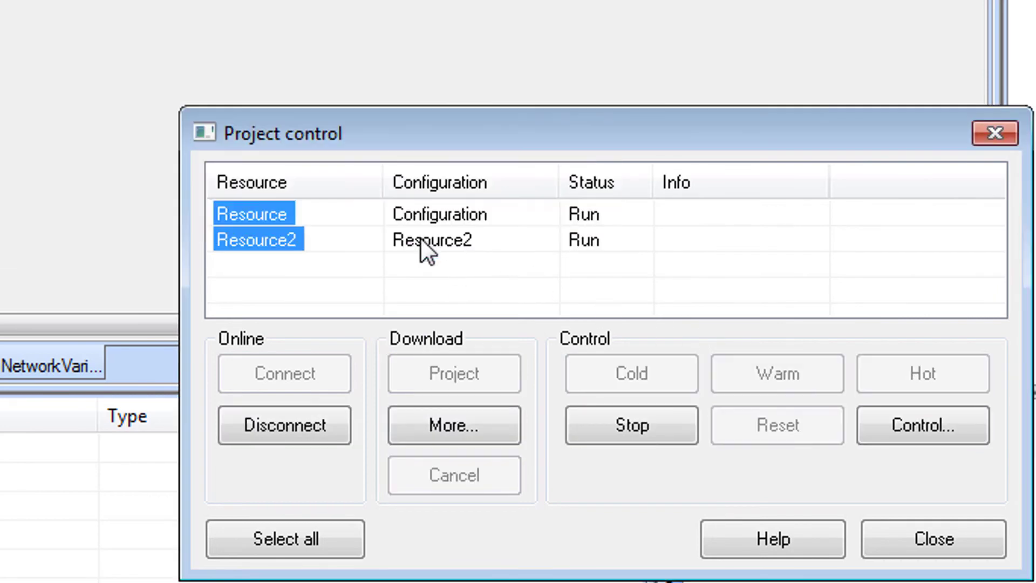
{"action": "left_click", "coordinate": [970, 430]}
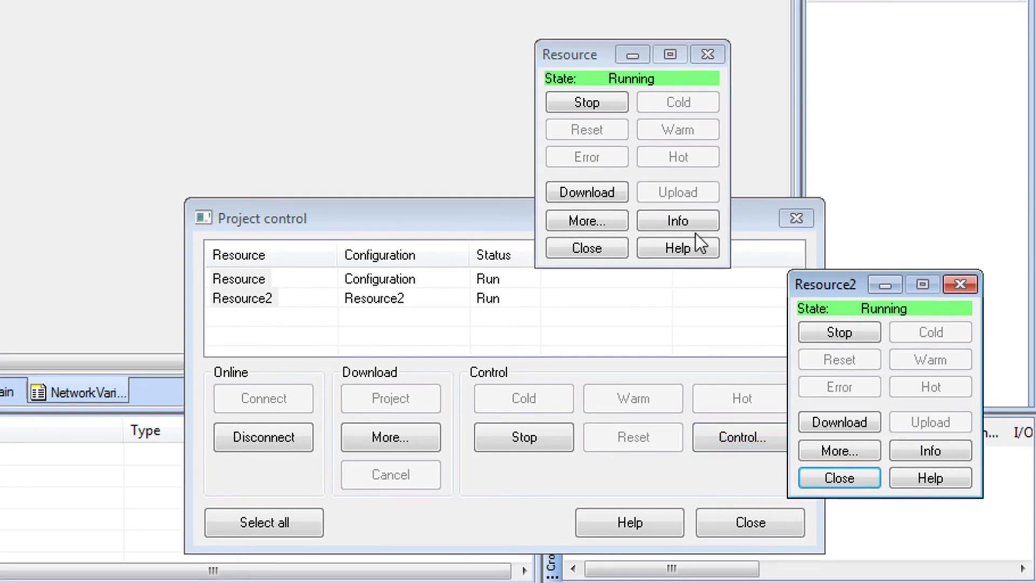
{"action": "left_click_drag", "start_coordinate": [561, 42], "coordinate": [658, 53]}
{"action": "left_click_drag", "start_coordinate": [835, 280], "coordinate": [802, 300]}
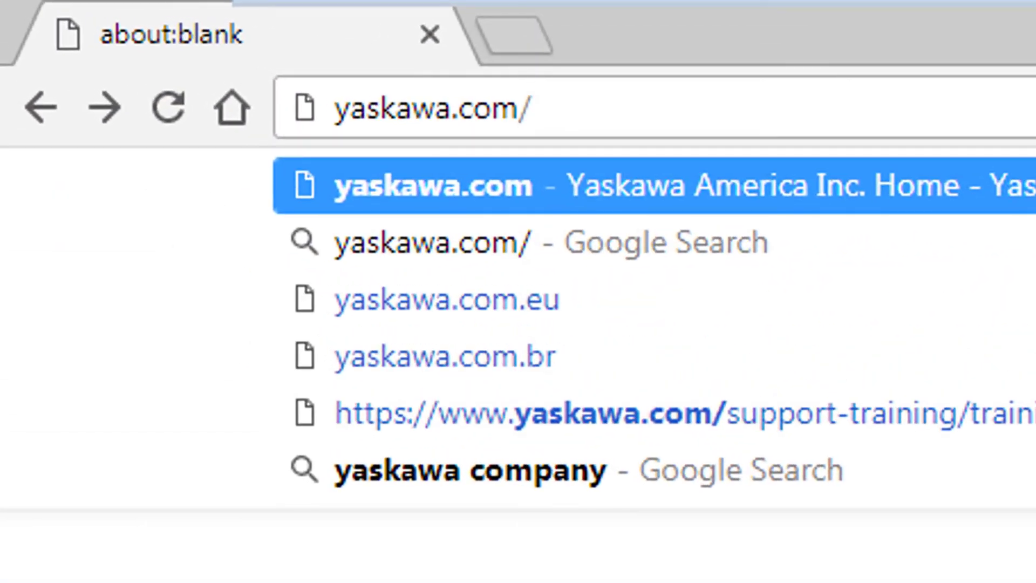
{"action": "type", "text": "iecs"}
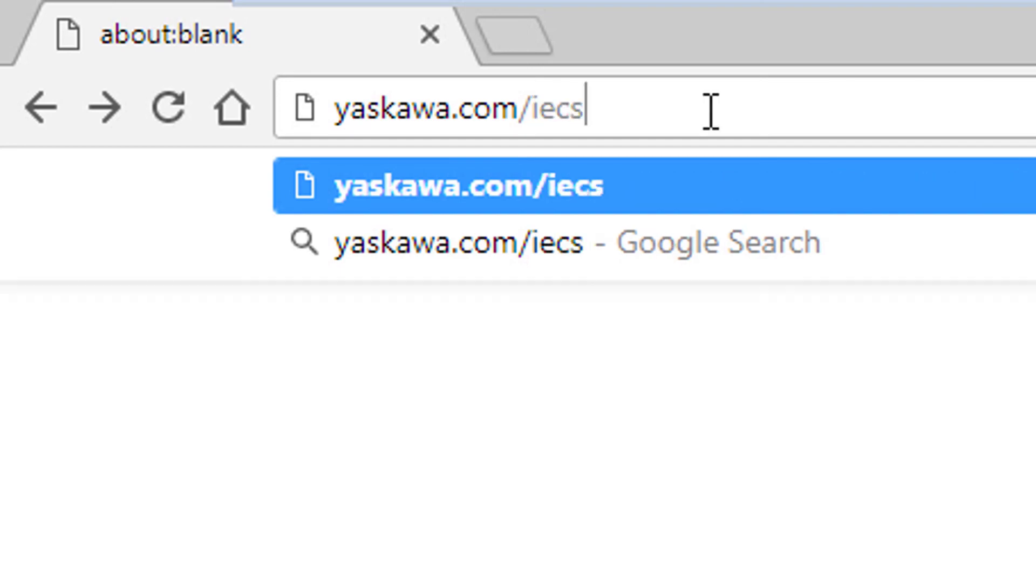
{"action": "type", "text": "w"}
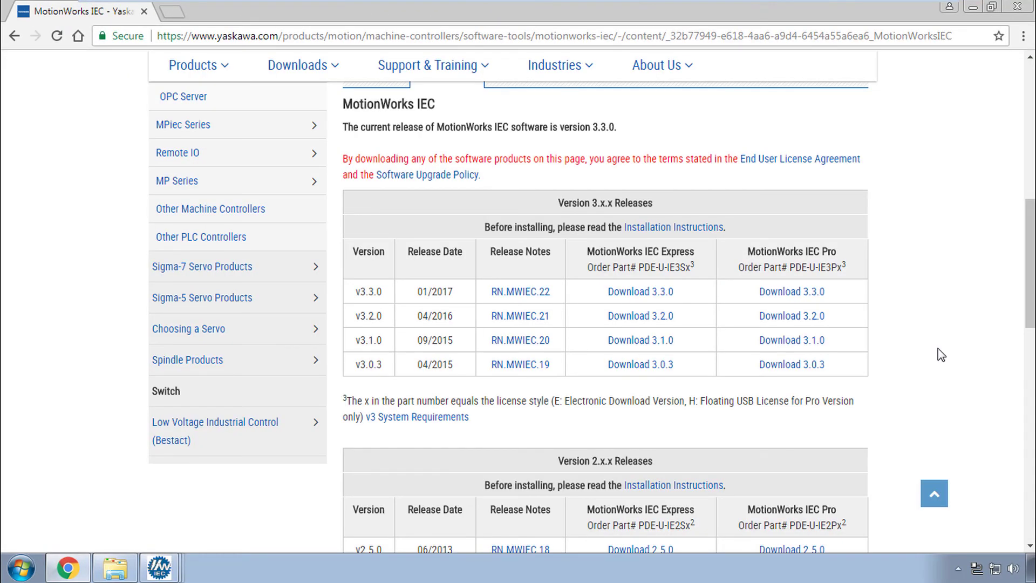